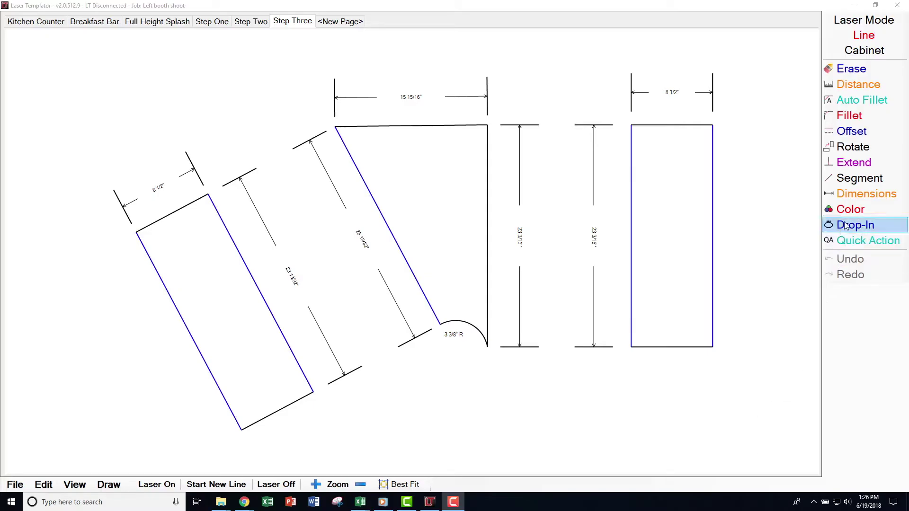
Step: Open the Choose Color dialog and enter 'Cabinet' as the Cabinet edge type name
left_click(850, 210)
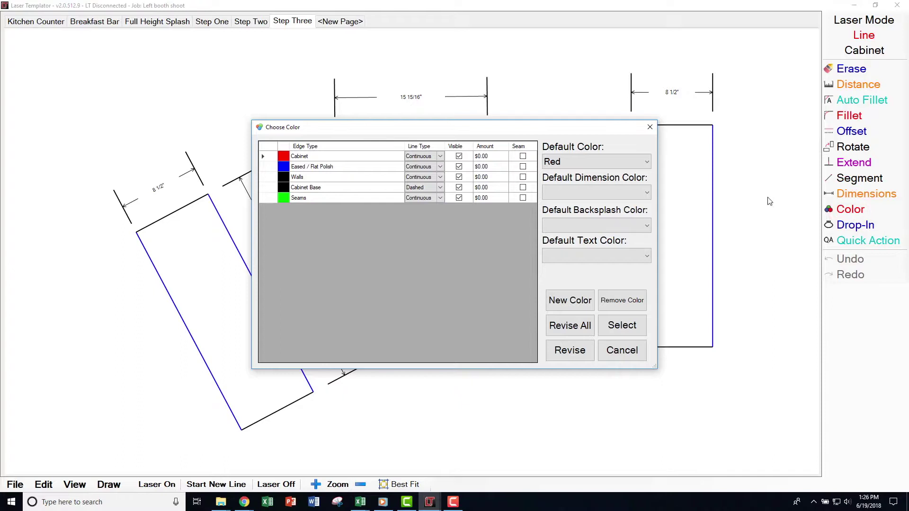
left_click(311, 158)
left_click(307, 158)
type("Cabinet")
Step: Keep Cabinet lines Continuous, review visibility and amount cells, and tick Seam on the Seams row
left_click(440, 157)
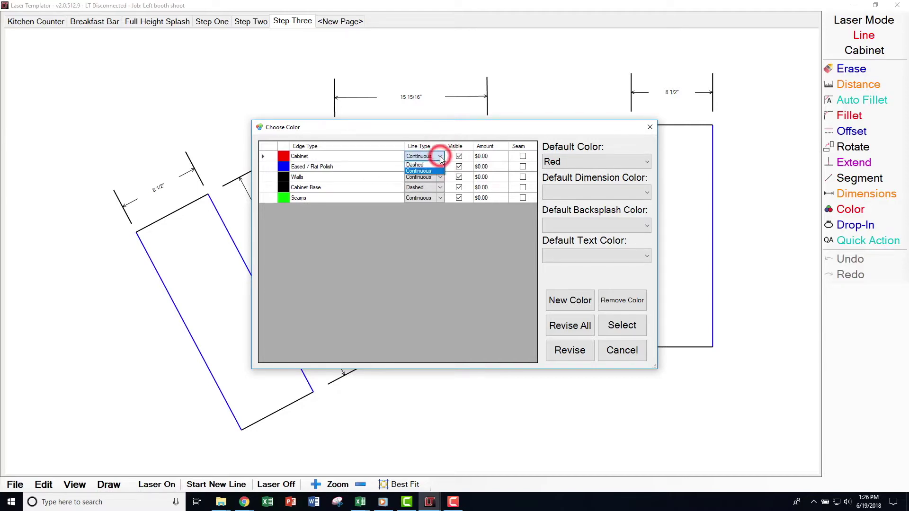
left_click(427, 170)
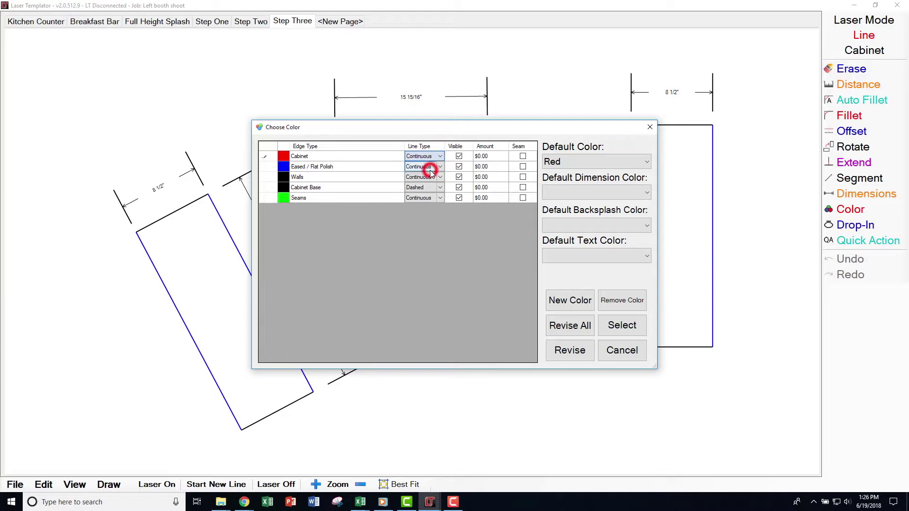
left_click(459, 156)
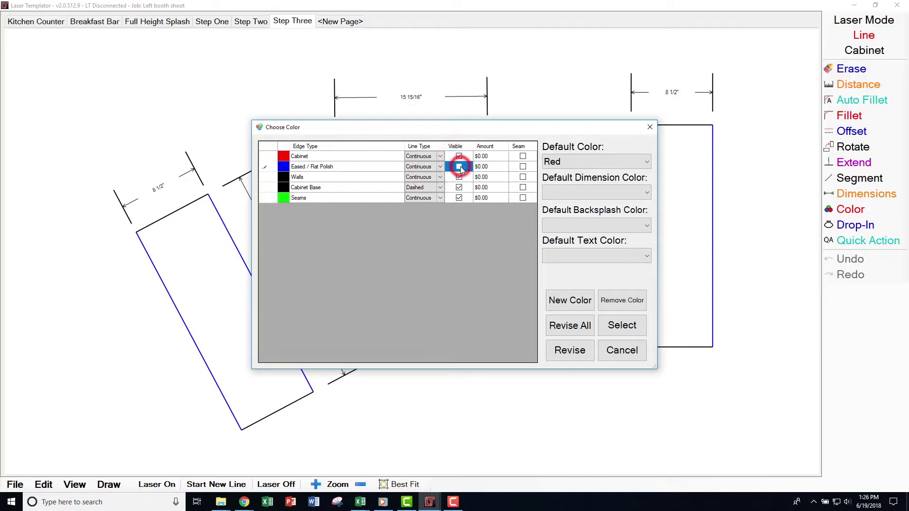
left_click(460, 167)
left_click(487, 158)
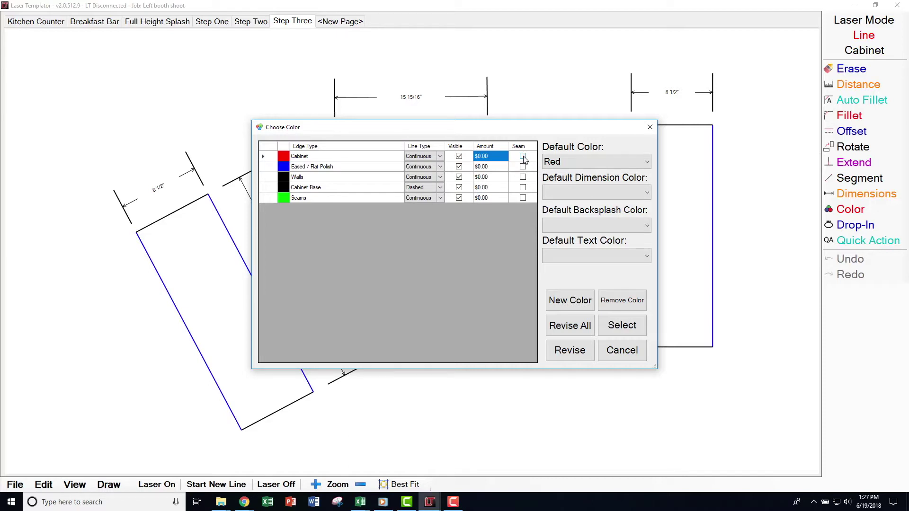
left_click(523, 198)
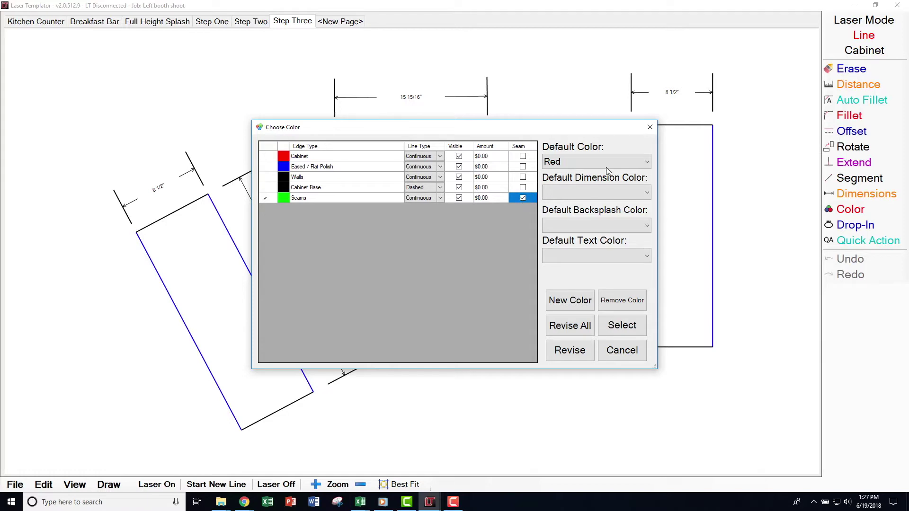
Step: Check the Default, Dimension, Text and Backsplash colour choices, keeping Red and the other defaults unchanged
left_click(647, 162)
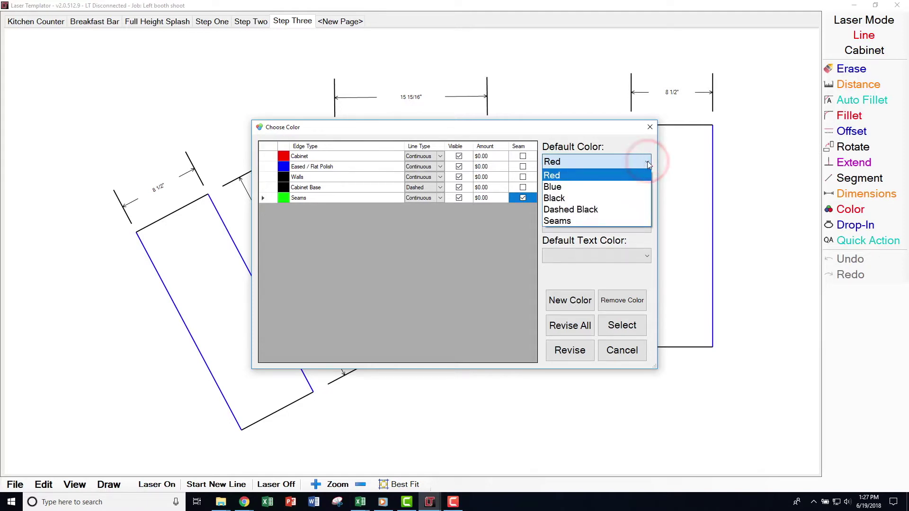
left_click(646, 161)
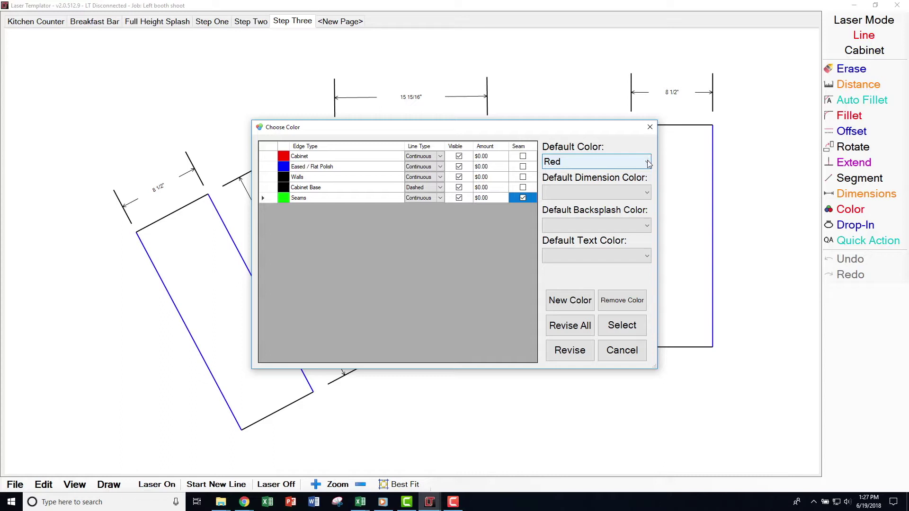
left_click(646, 193)
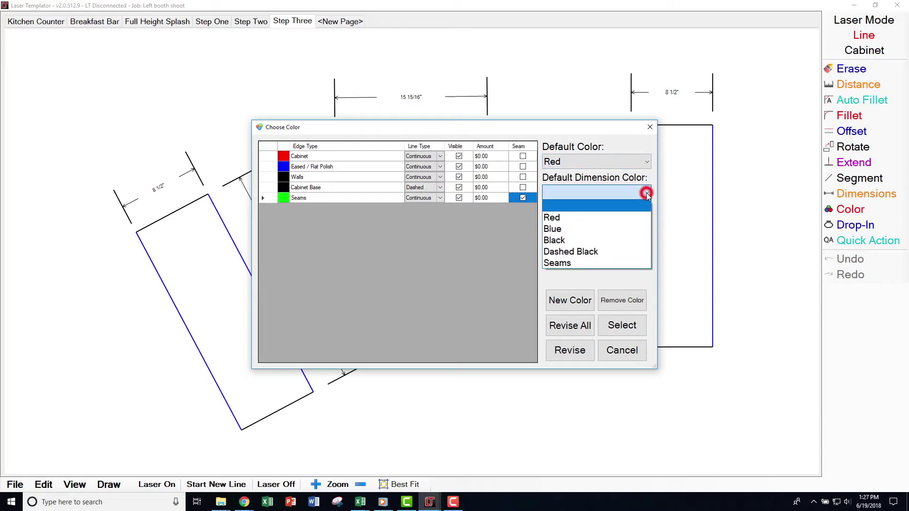
left_click(646, 192)
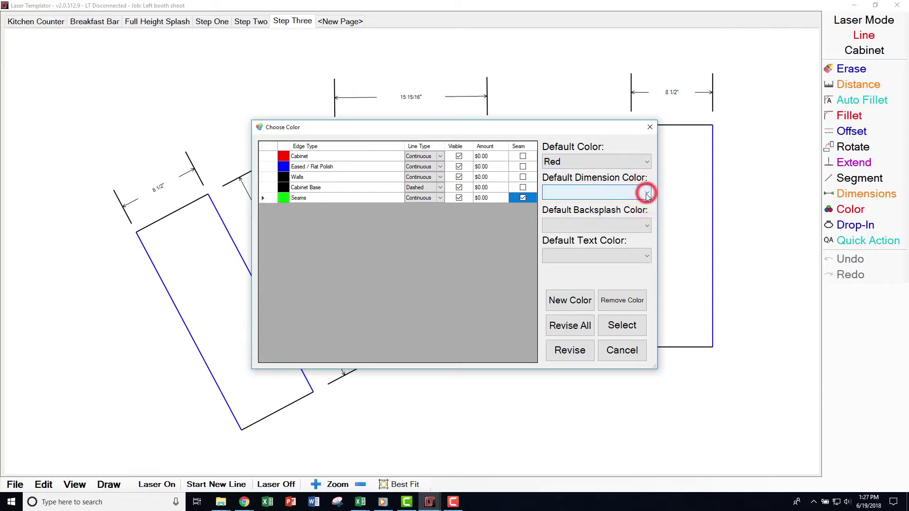
left_click(645, 254)
left_click(645, 255)
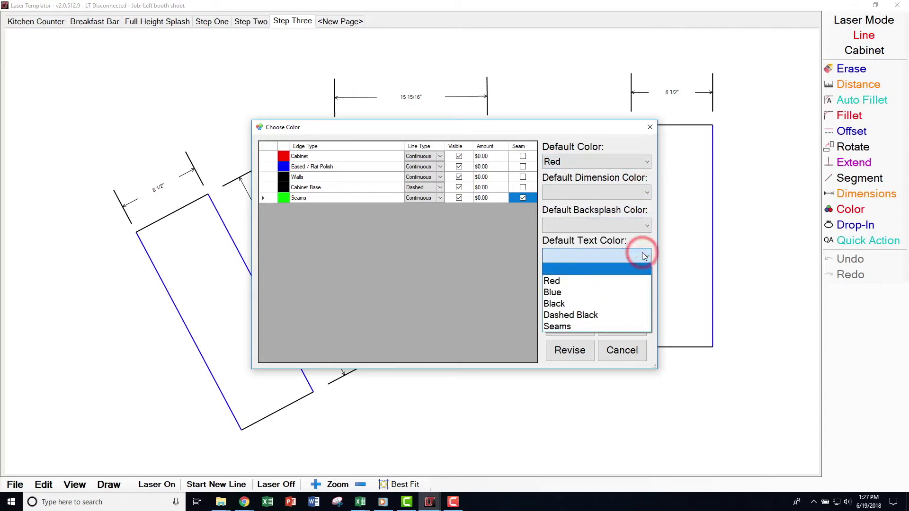
left_click(647, 227)
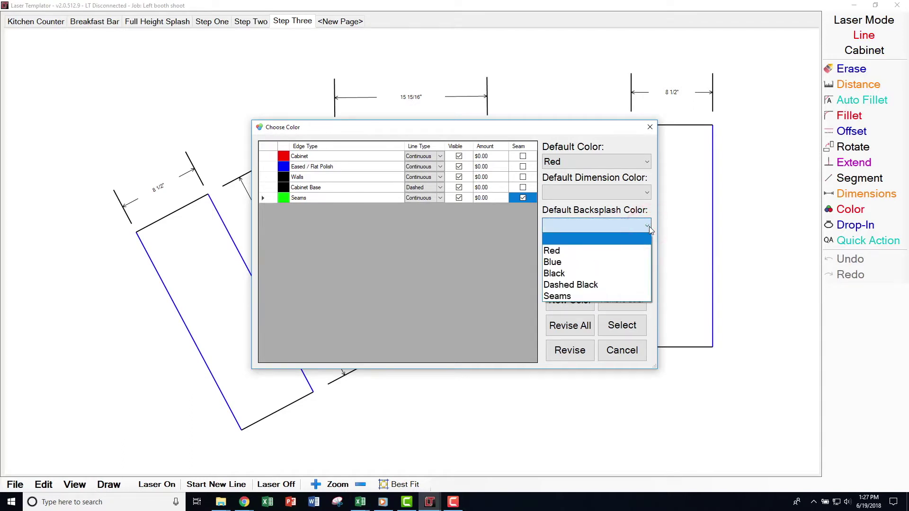
left_click(649, 227)
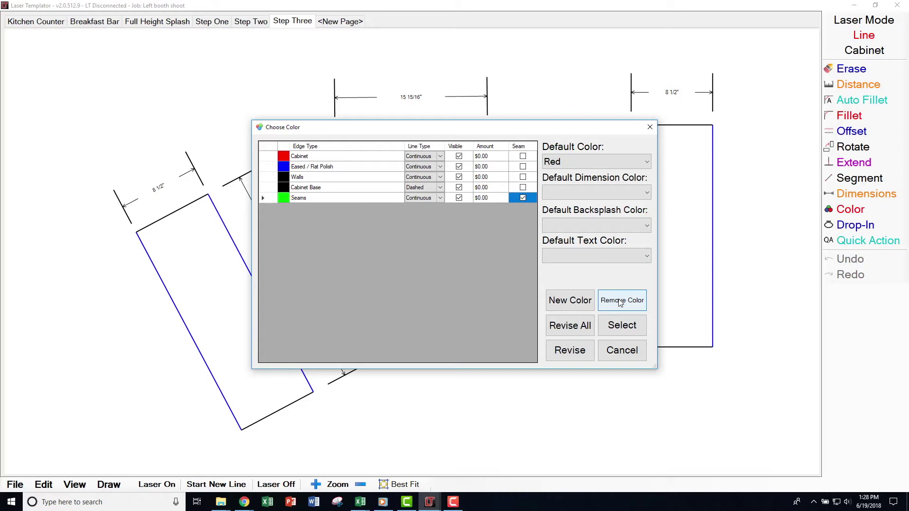
Step: Add a new edge colour using the pink swatch
left_click(572, 301)
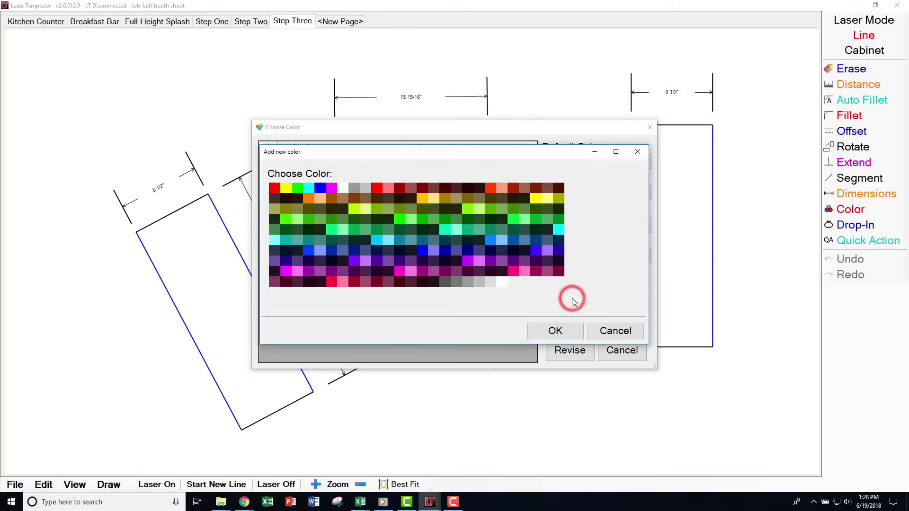
left_click(385, 189)
left_click(561, 331)
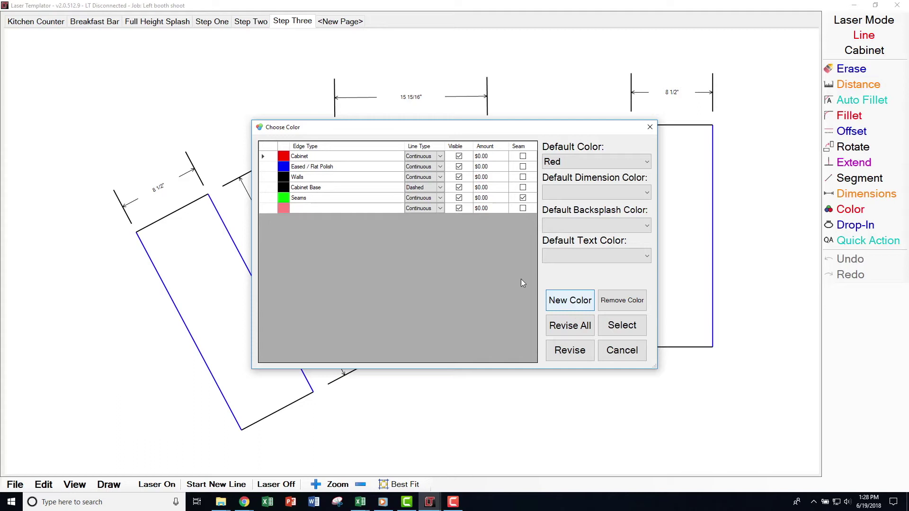
Step: Remove the new pink edge type, confirming the deletion with Yes
left_click(362, 208)
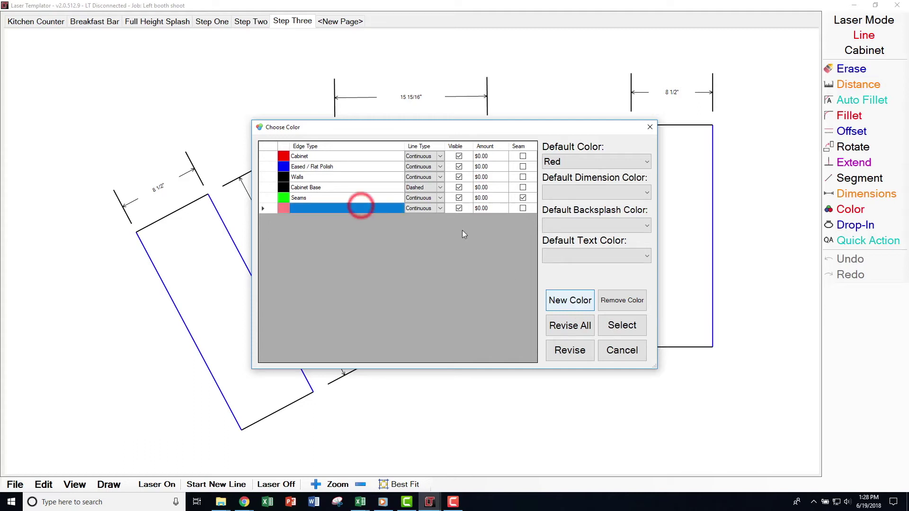
left_click(621, 299)
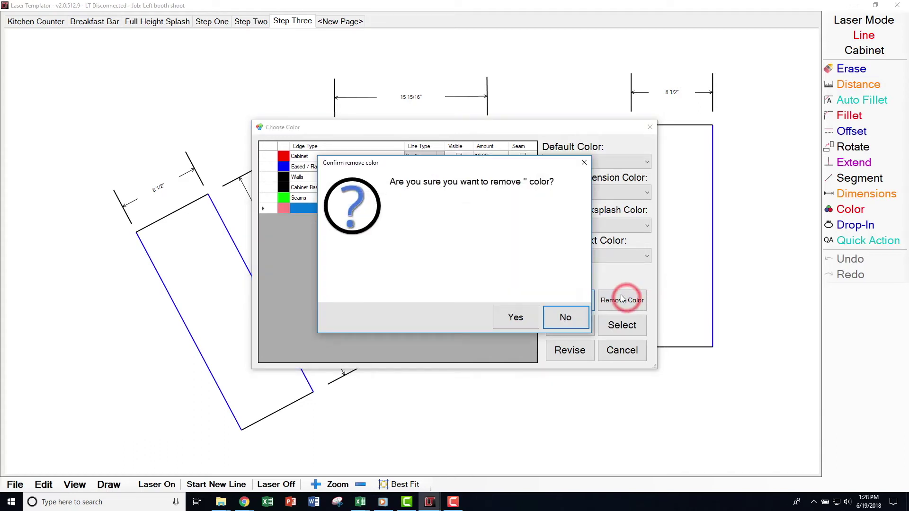
left_click(520, 316)
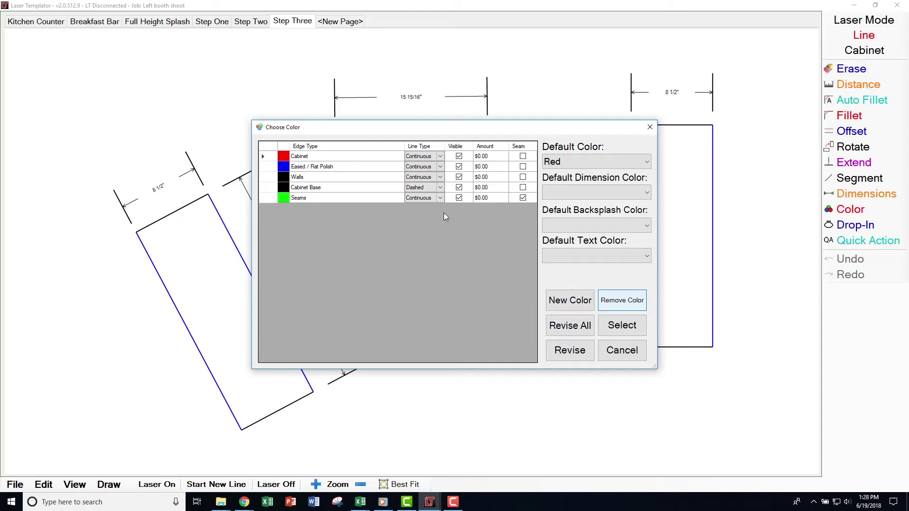
Step: Revise all lines red with Cabinet, then make the 23 3/16" dimension and rightmost rectangle Eased / Flat Polish blue
left_click(354, 157)
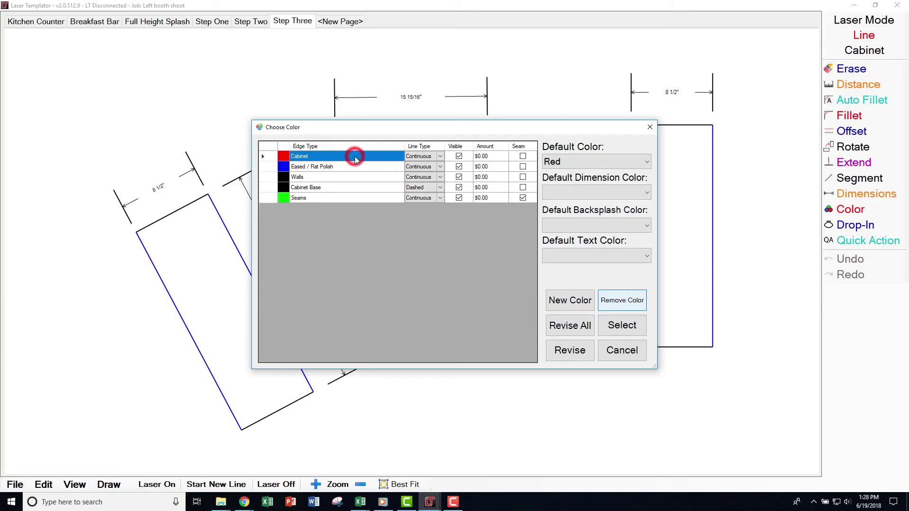
left_click(582, 323)
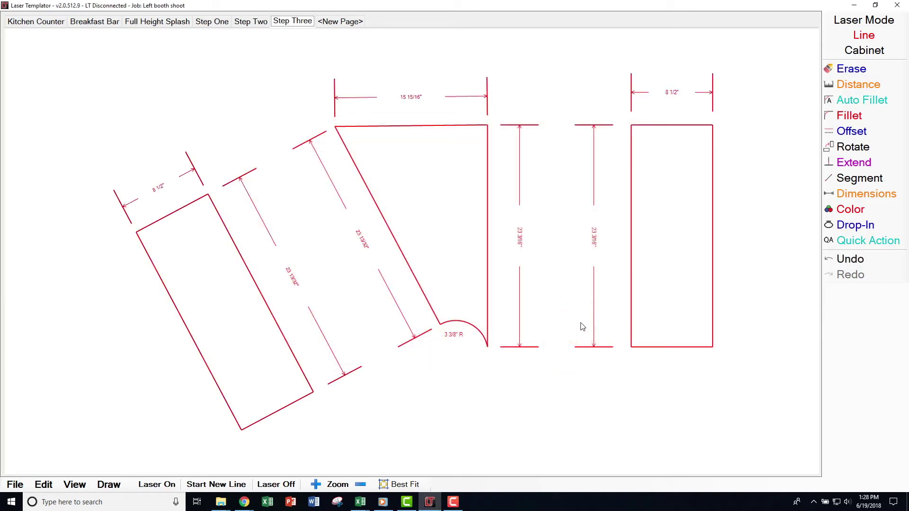
left_click(850, 209)
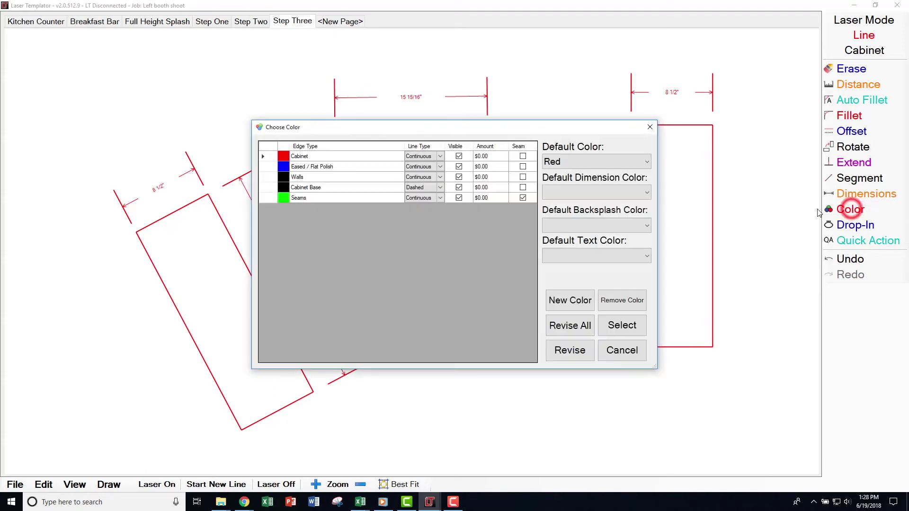
left_click(326, 167)
left_click(569, 350)
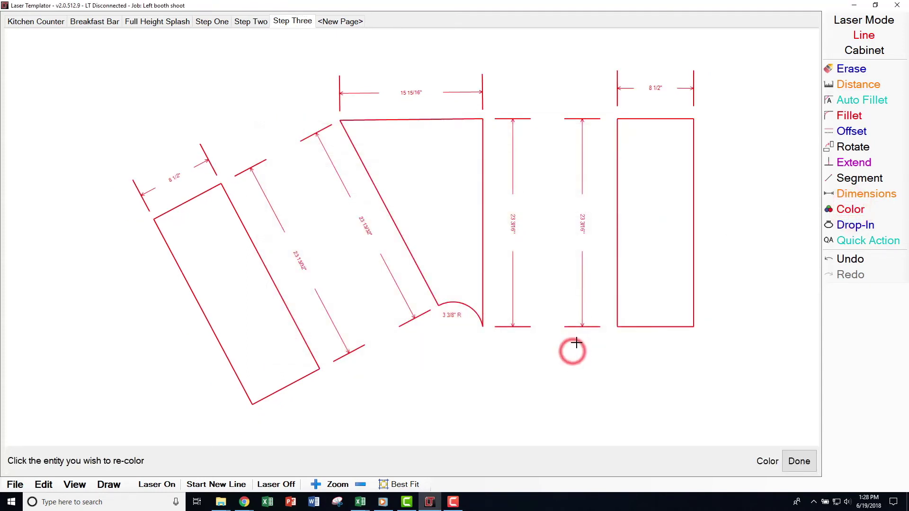
left_click(582, 273)
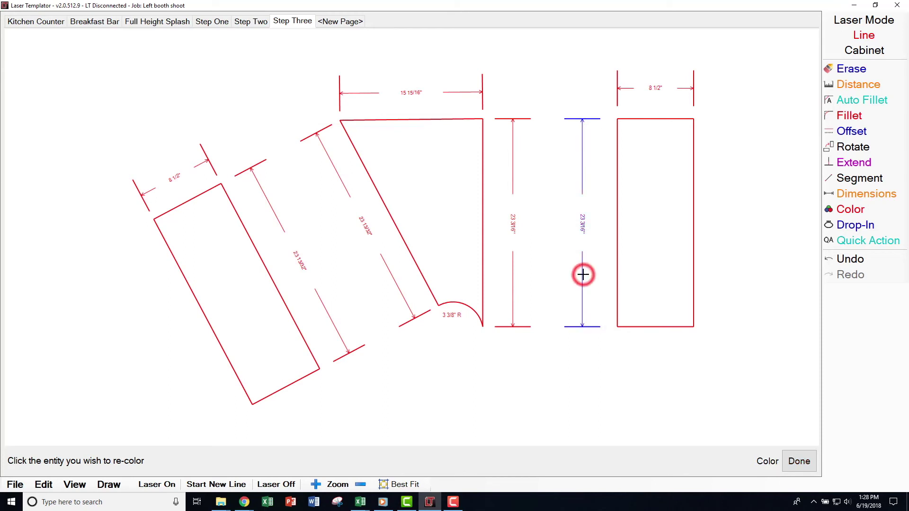
left_click_drag(611, 114, 699, 333)
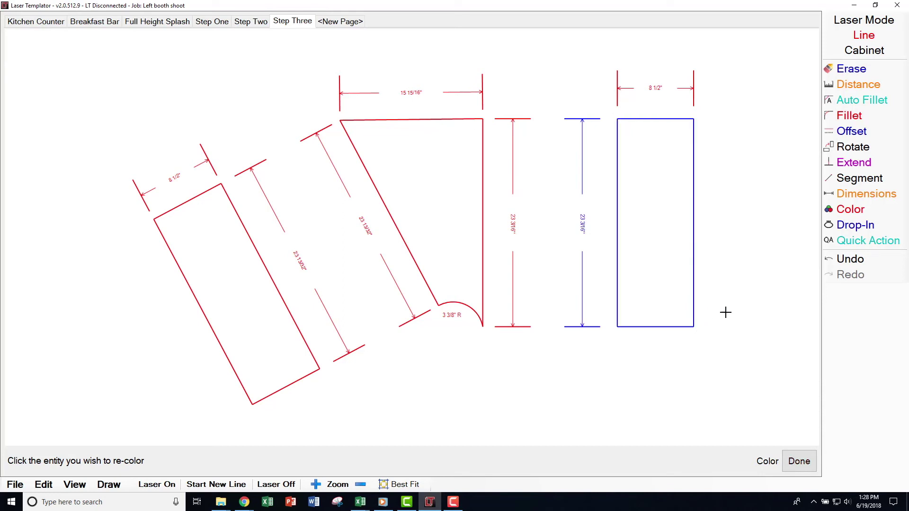
left_click(846, 212)
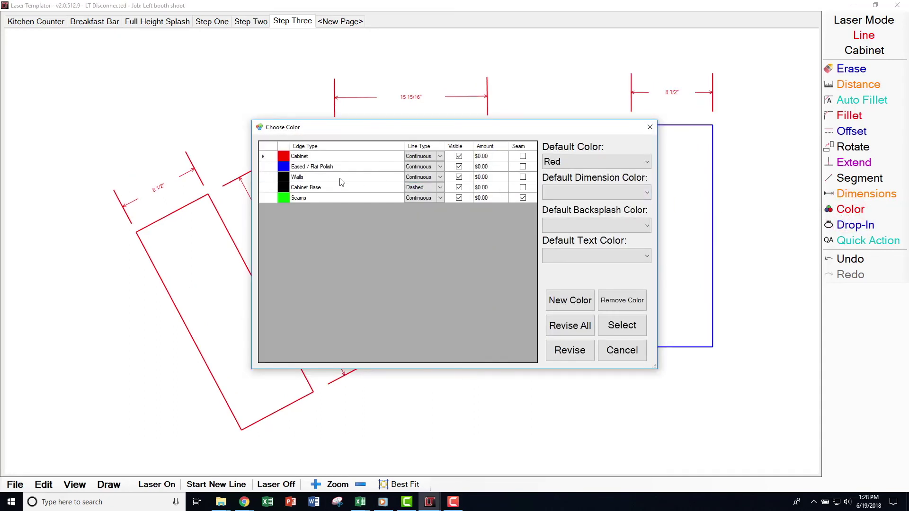
Step: Select the Eased / Flat Polish row in Choose Color as the current line colour
left_click(324, 169)
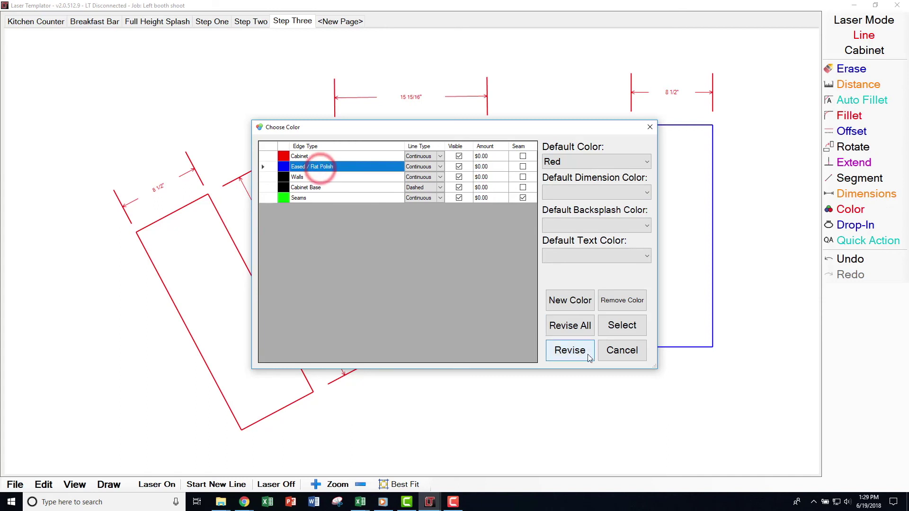
left_click(619, 326)
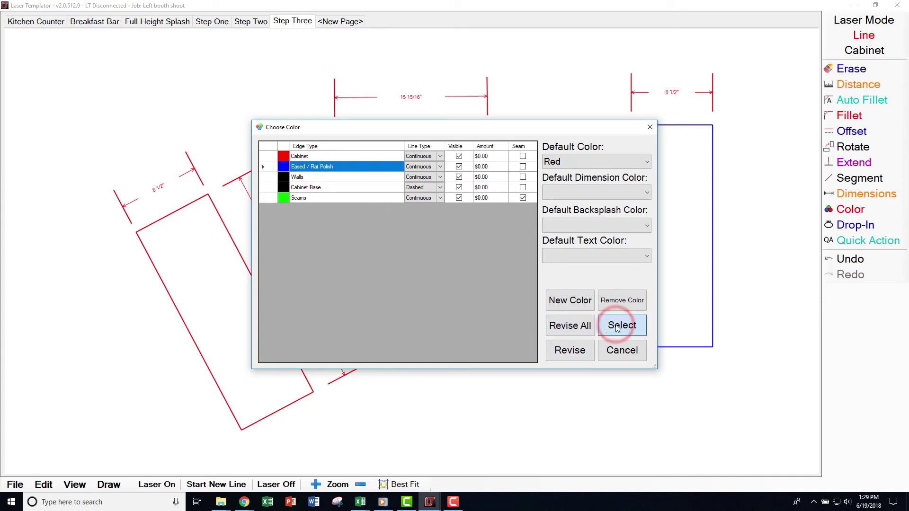